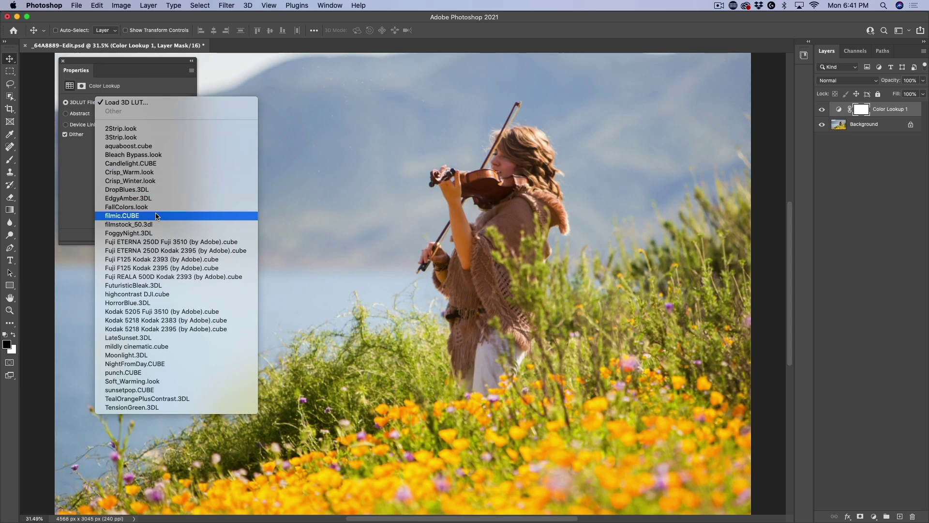
Apply filmic.CUBE to the violinist photo and lower the lookup opacity to 51%
click(167, 215)
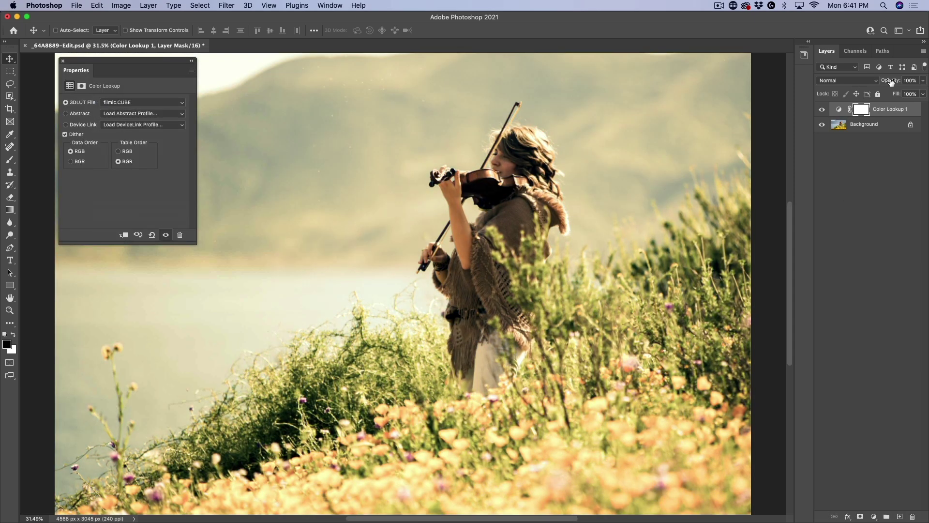
drag(890, 81, 866, 81)
click(847, 80)
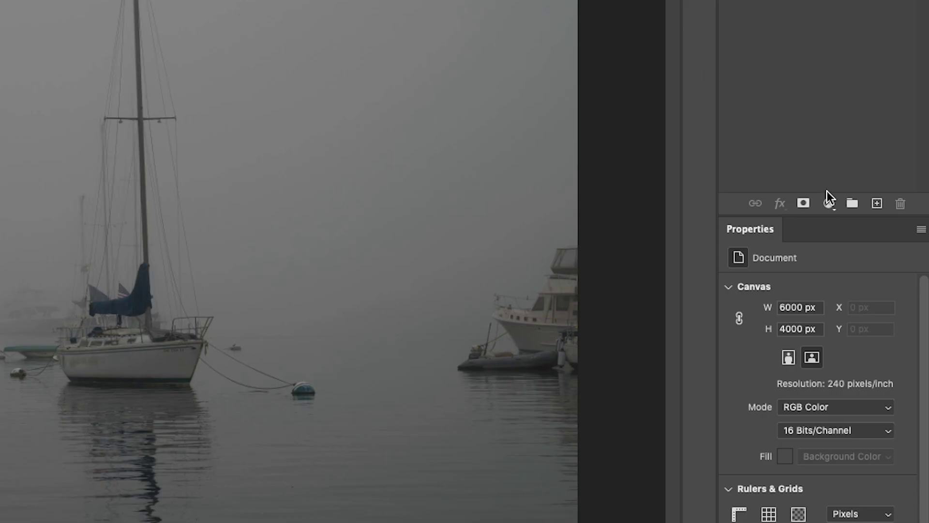
Add a Color Lookup adjustment layer to the harbour photo using FallColors.look
click(829, 203)
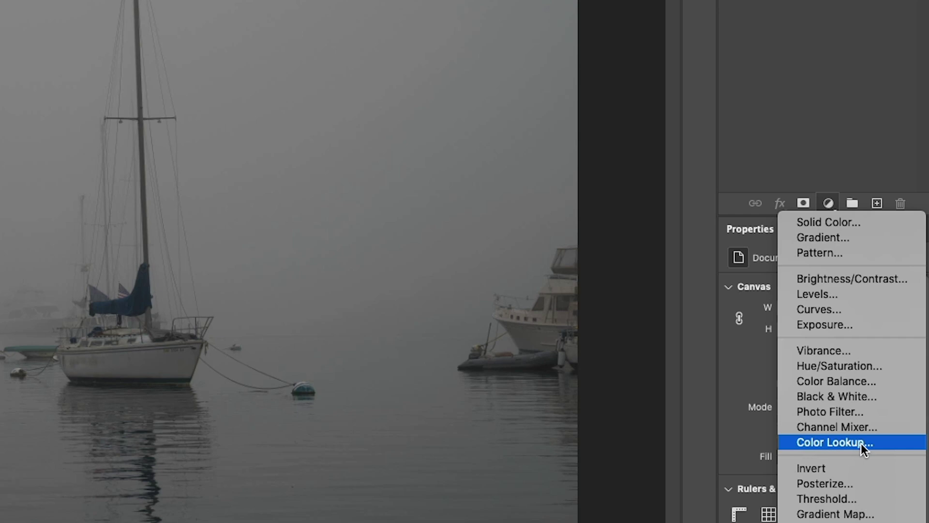
click(861, 443)
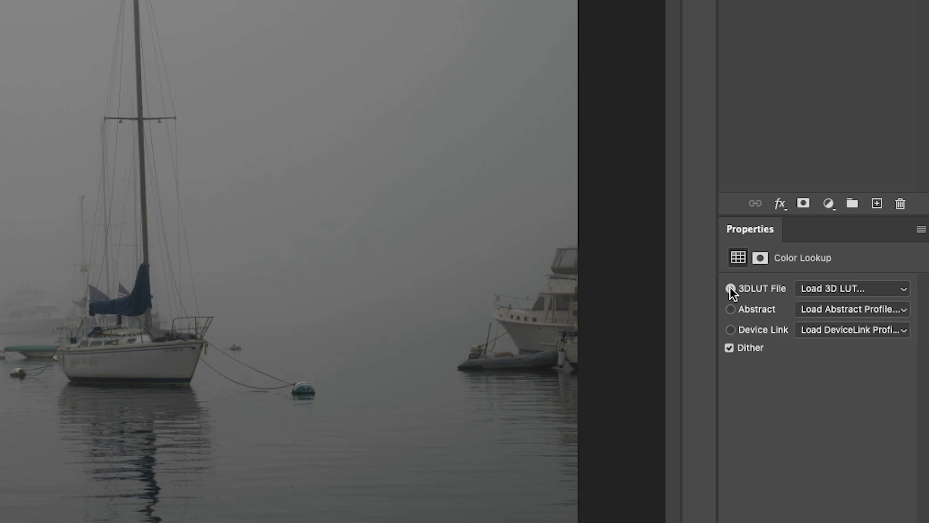
click(826, 288)
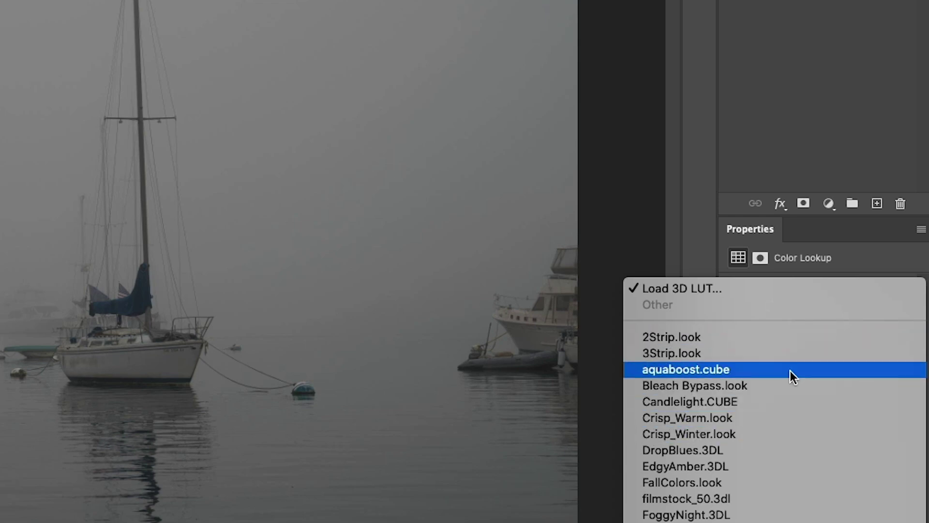
click(784, 482)
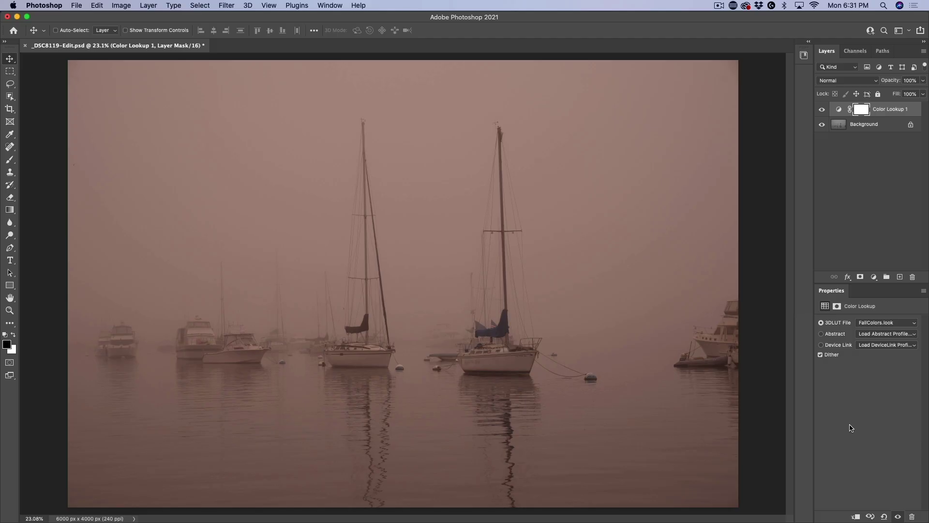
Try Fuji ETERNA 250D Kodak 2395 and NightFromDay.CUBE, then settle on EdgyAmber.3DL
click(870, 323)
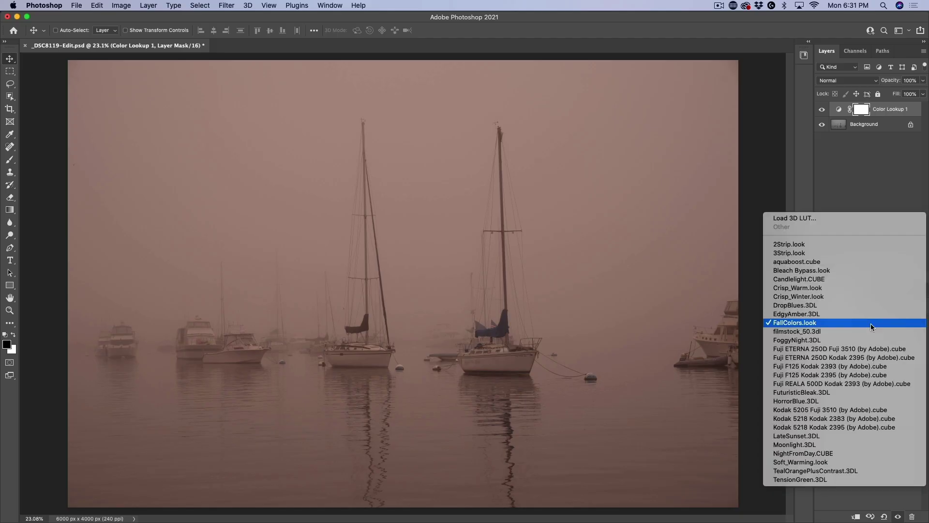
click(848, 357)
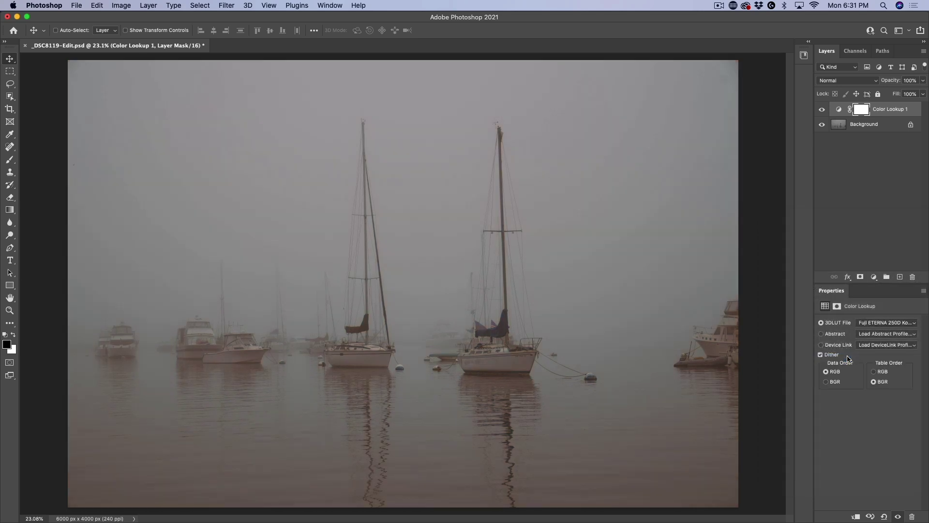
click(866, 323)
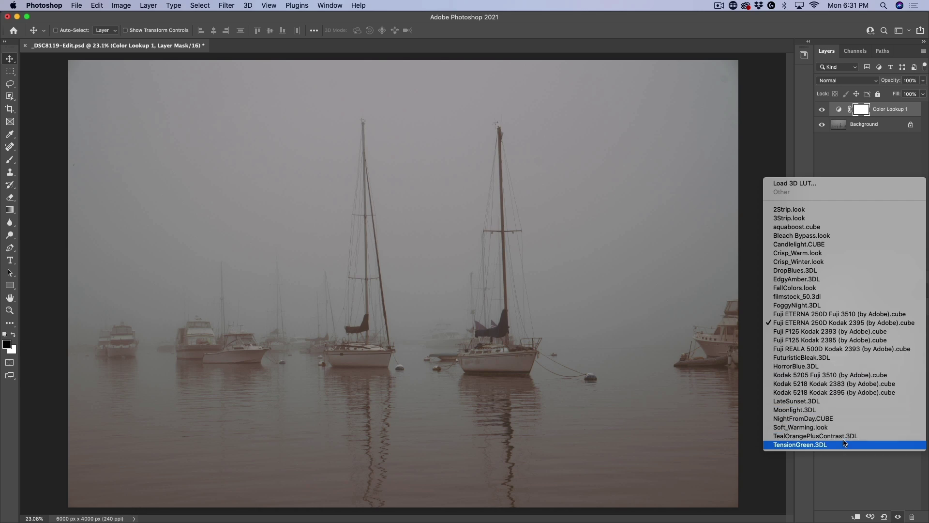
click(852, 418)
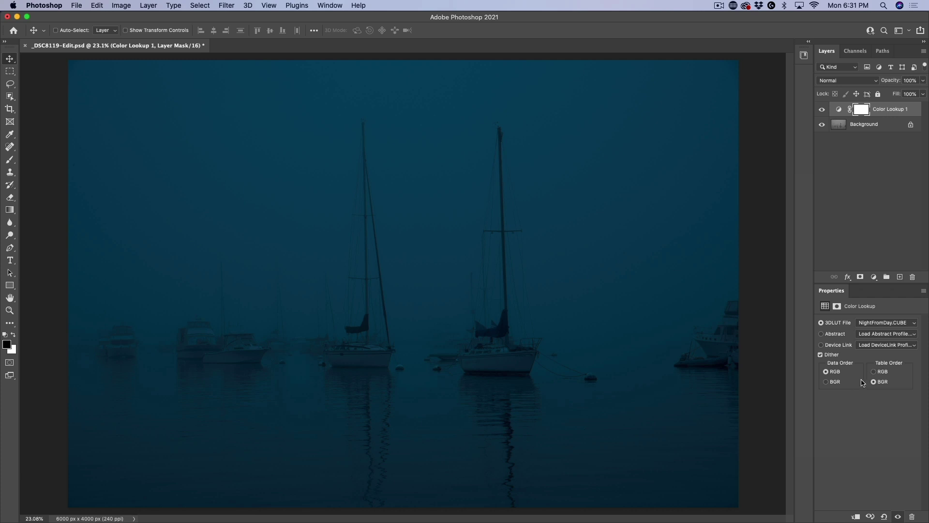
click(877, 324)
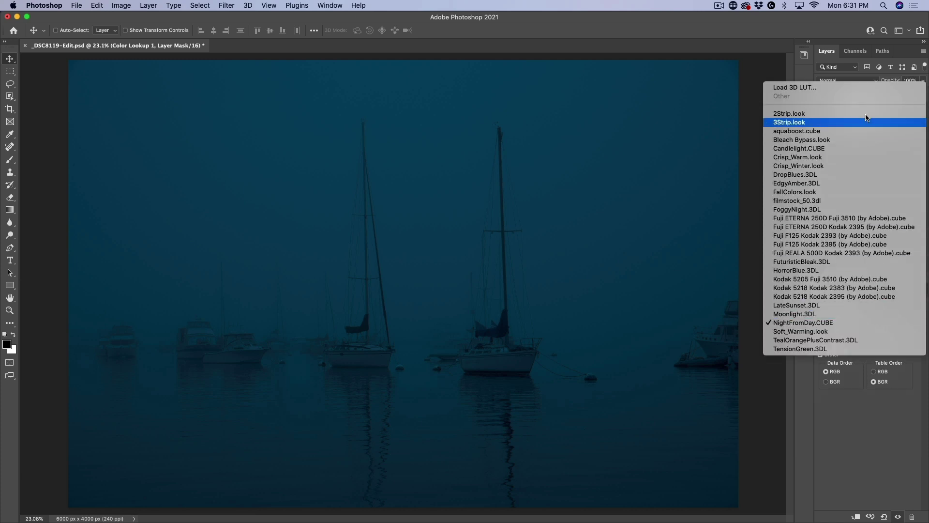
click(852, 183)
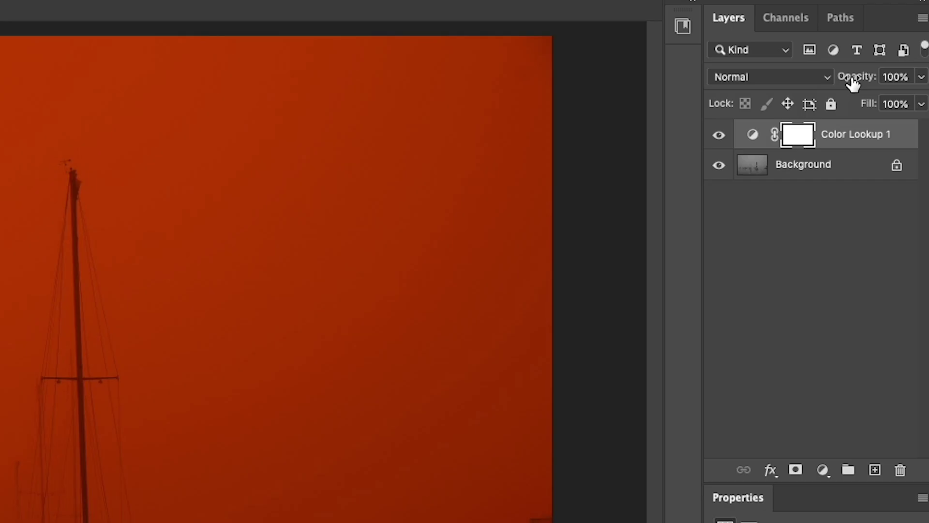
Drop the lookup to 25% opacity, compare, then blend it in Color mode at 54%
drag(888, 85, 848, 82)
mouse_move(771, 79)
mouse_down()
mouse_move(762, 80)
mouse_move(778, 81)
mouse_up()
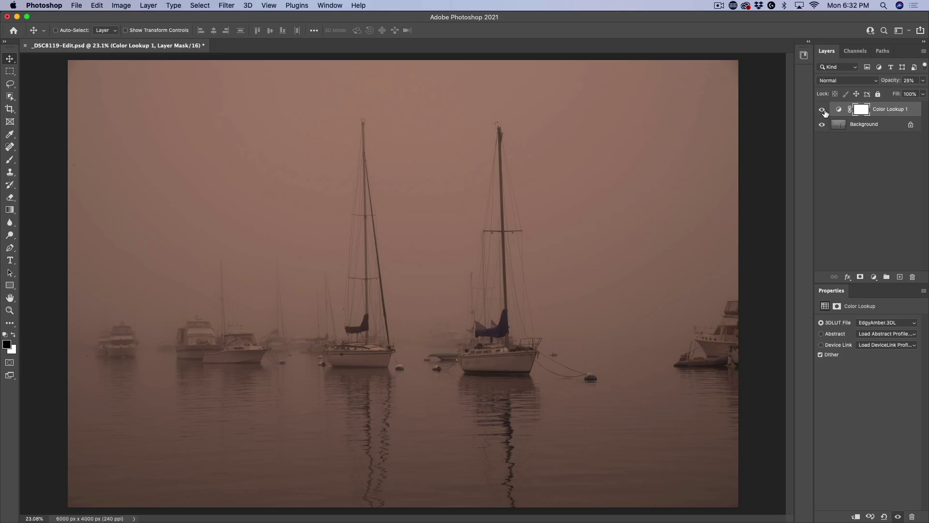
click(720, 135)
click(825, 113)
click(843, 81)
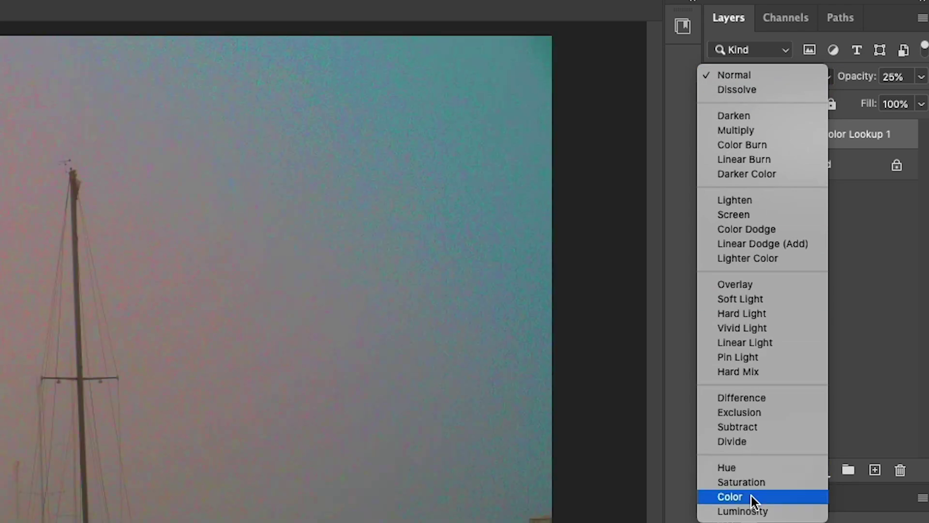
click(751, 497)
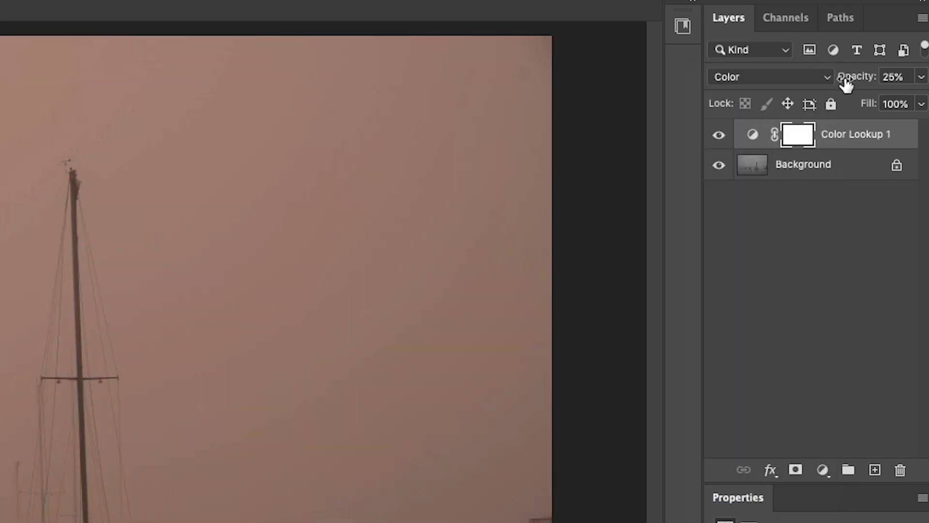
drag(846, 85, 876, 83)
Try Luminosity blend mode, compare the lookup off and on, then switch to Overlay
click(736, 79)
scroll(762, 97, up, 3)
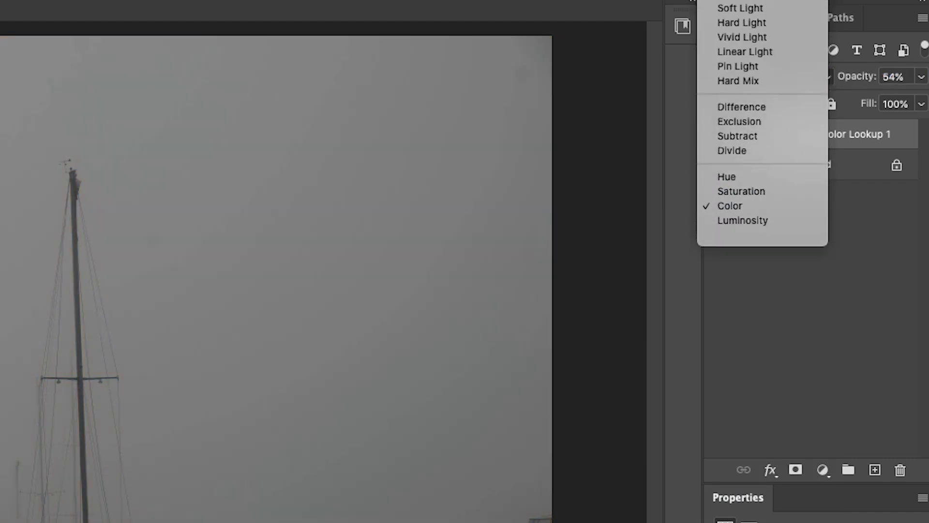
scroll(762, 97, up, 3)
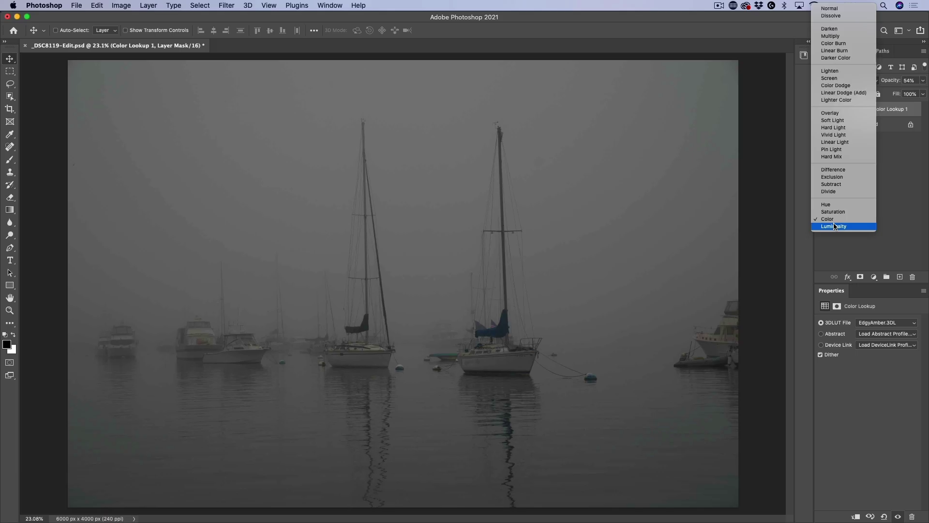
click(833, 226)
click(823, 109)
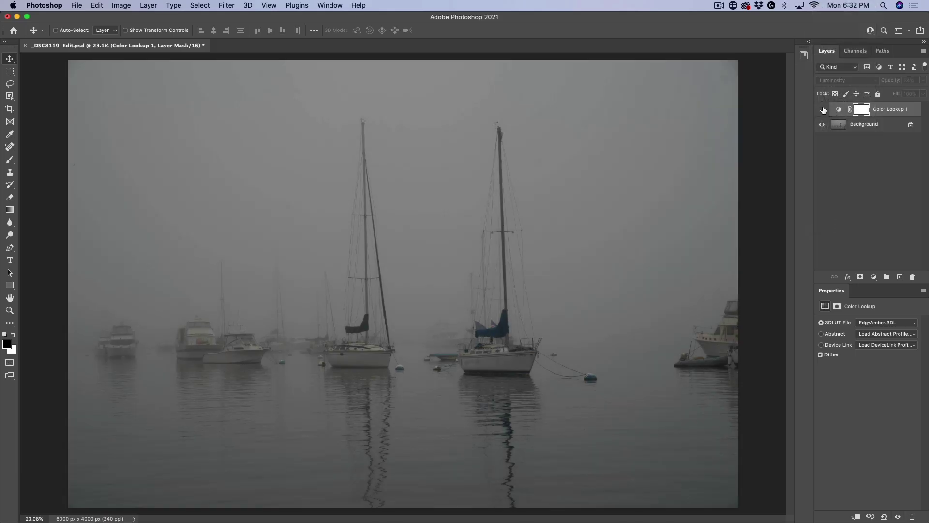
click(823, 110)
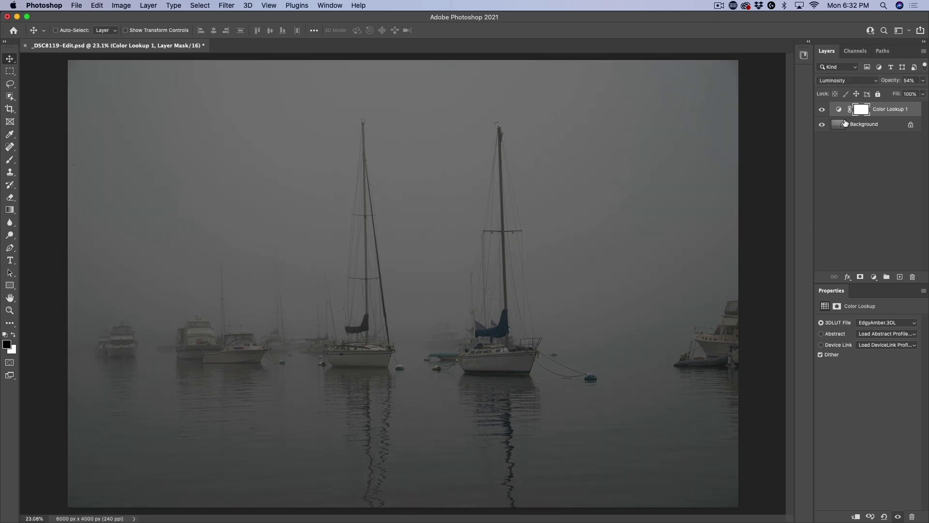
click(847, 81)
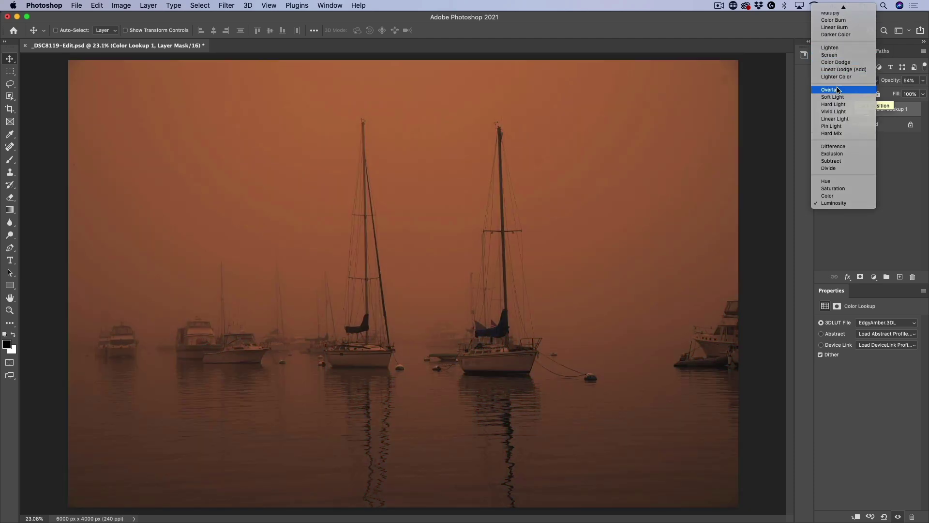
click(839, 91)
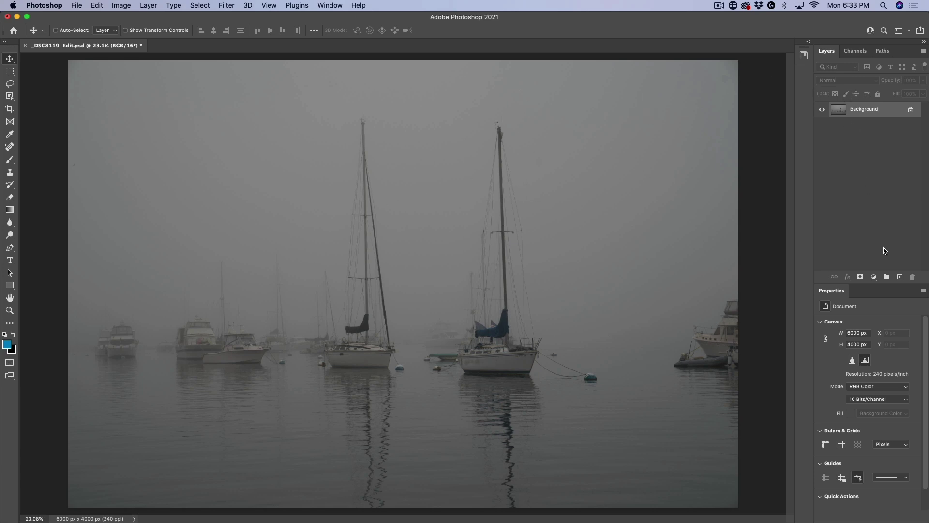
Add a new Color Lookup adjustment to the harbour photo and choose Load 3D LUT
click(876, 276)
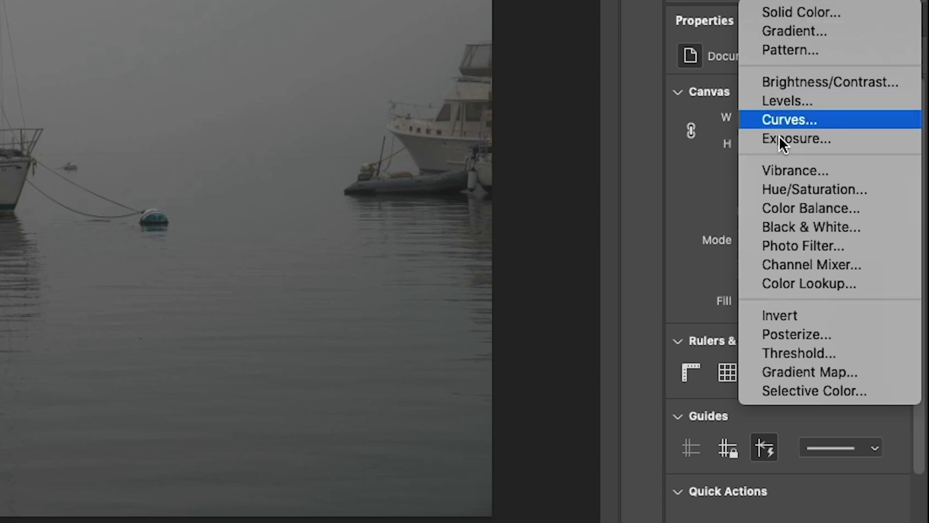
click(801, 281)
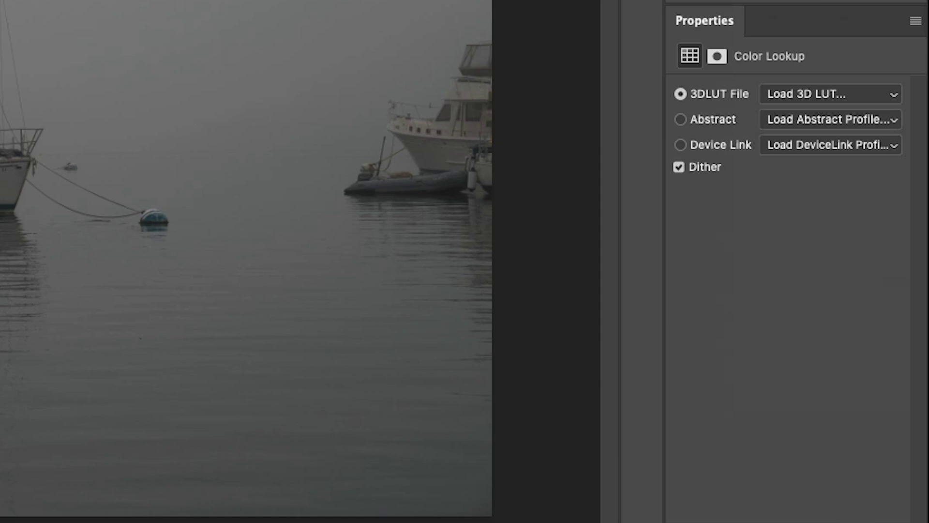
click(780, 94)
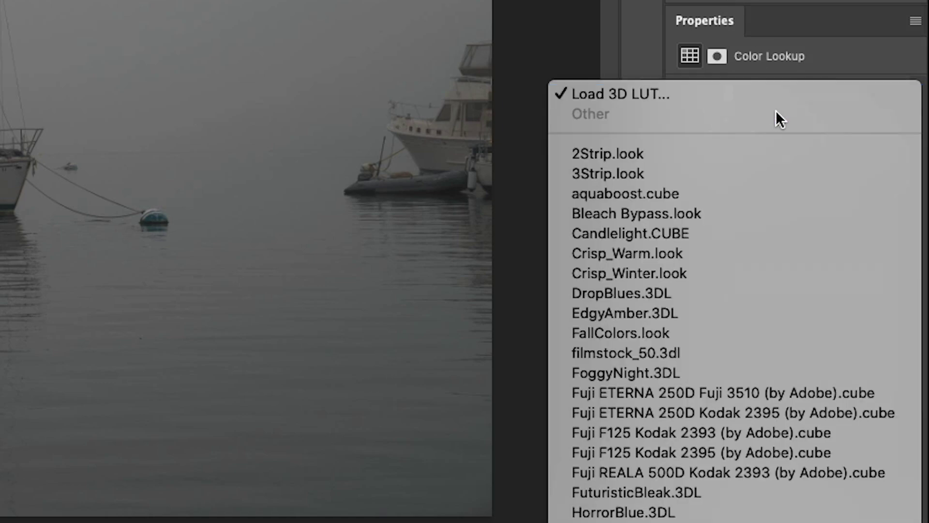
click(821, 48)
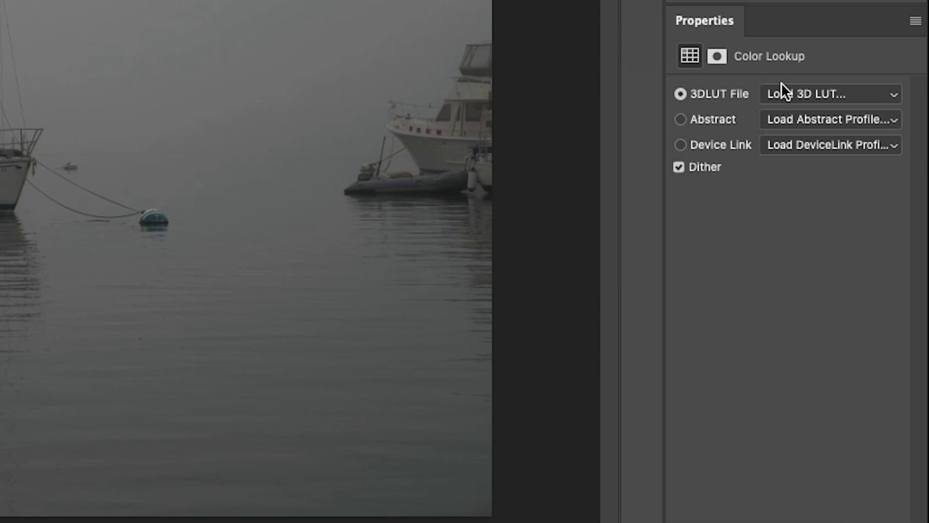
click(786, 93)
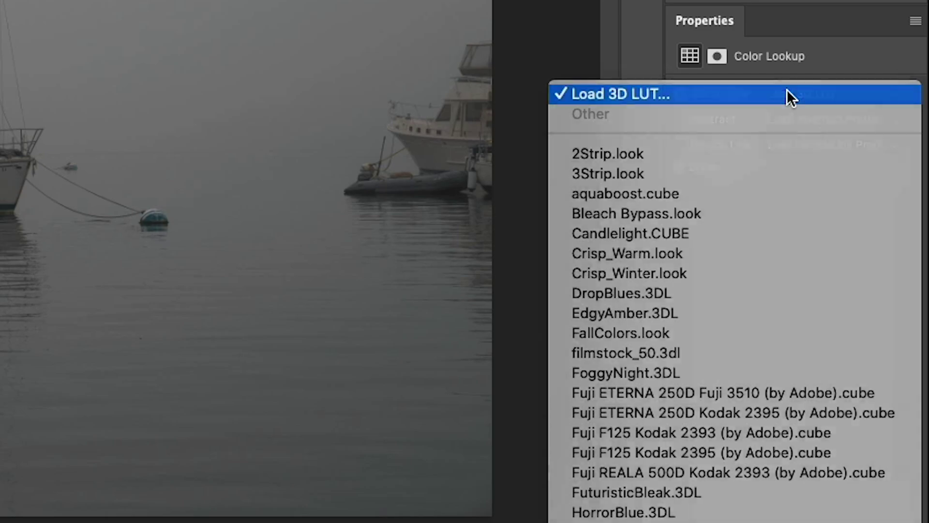
click(787, 92)
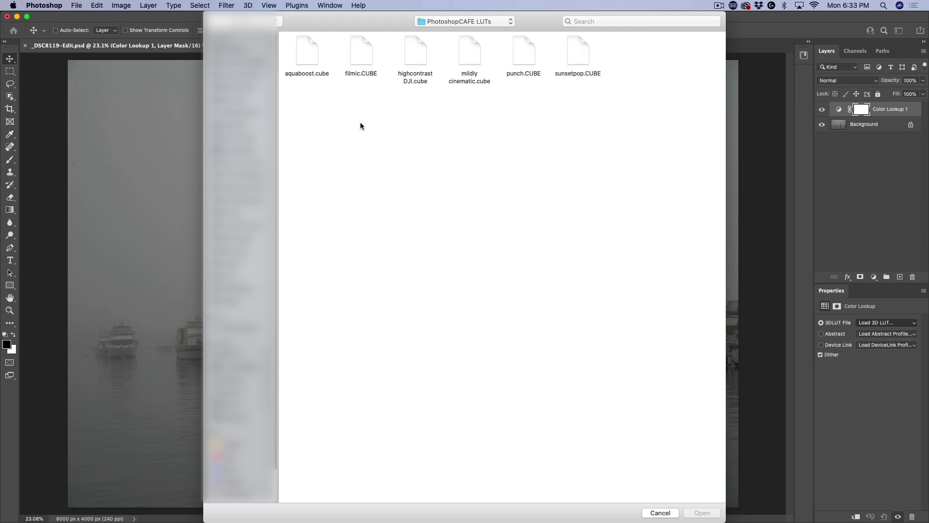
Load punch.CUBE into the lookup and toggle the layer off and on to compare
click(521, 56)
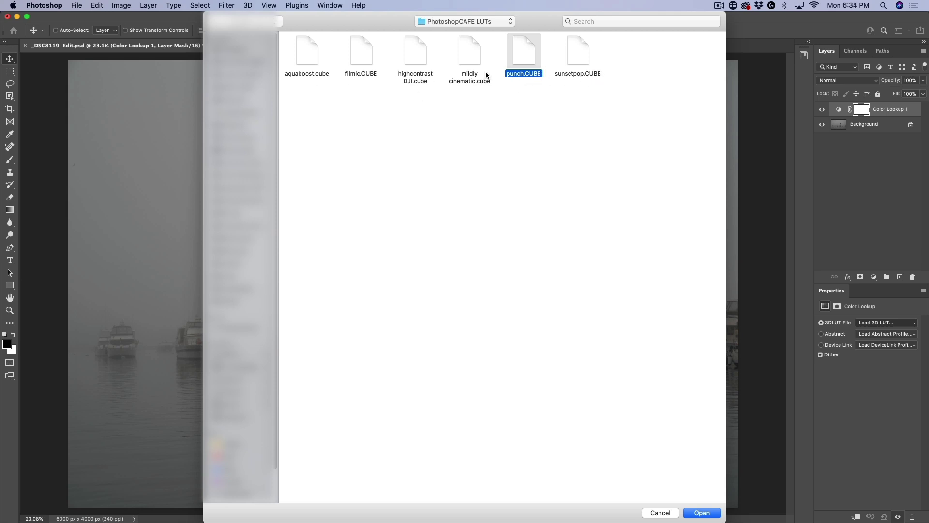
click(703, 513)
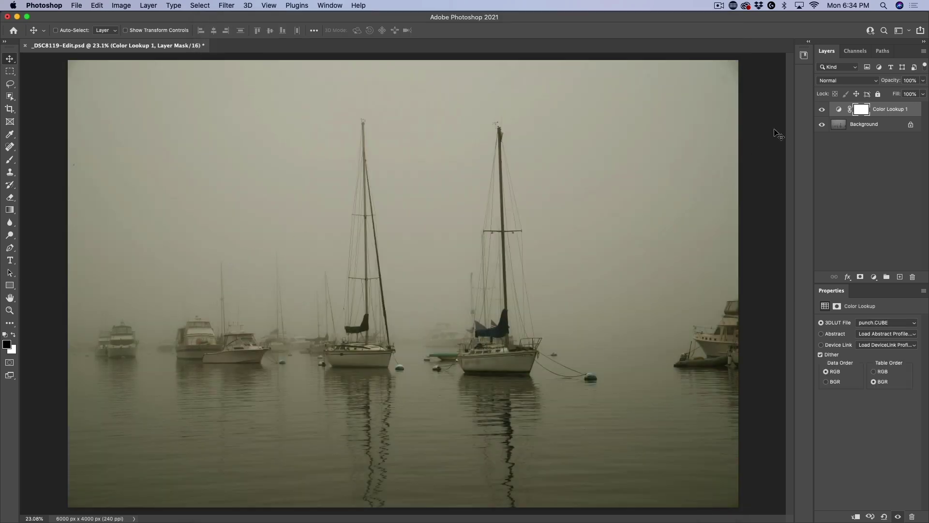
click(822, 110)
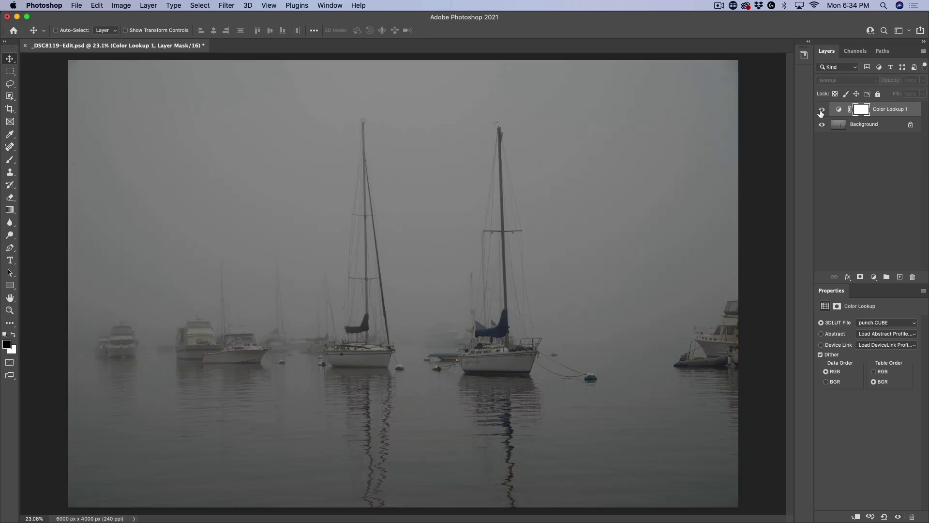
click(821, 110)
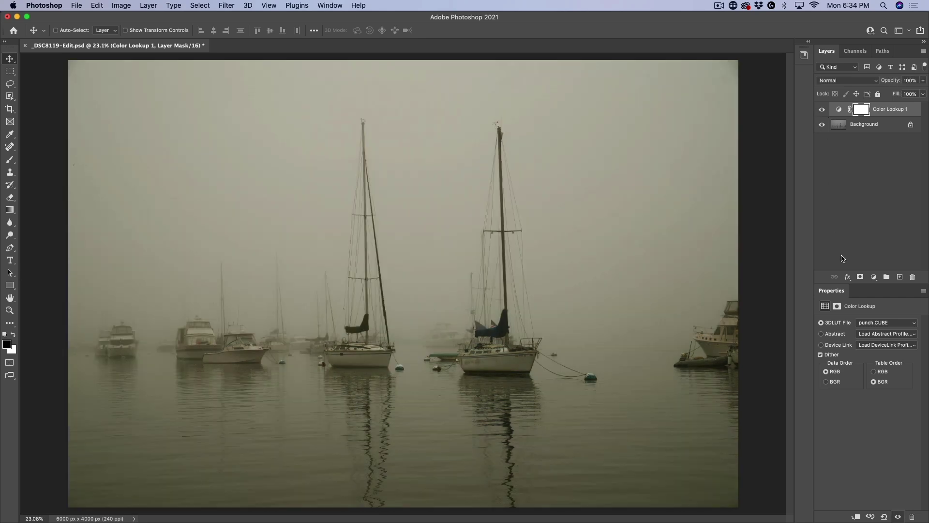
Load mildly cinematic.cube from disk into the lookup and compare it off and on
click(869, 325)
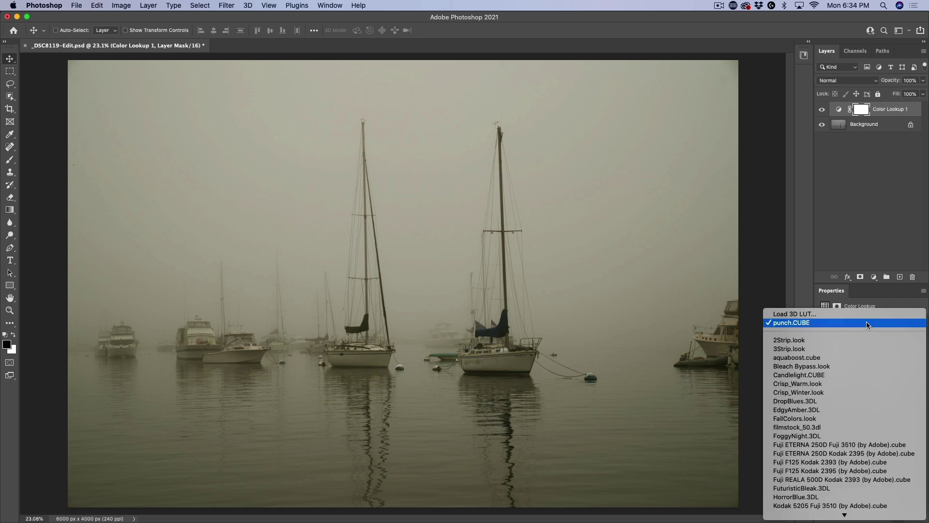
click(868, 323)
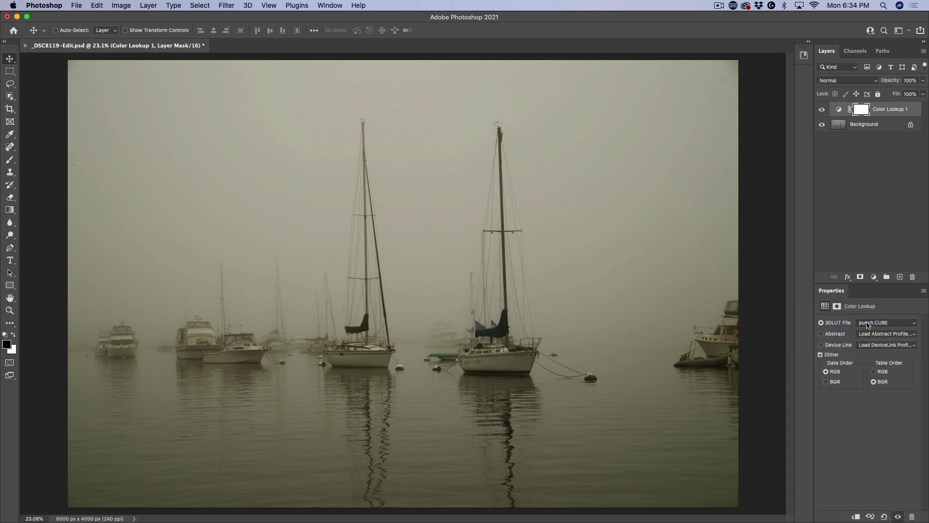
click(869, 325)
click(866, 315)
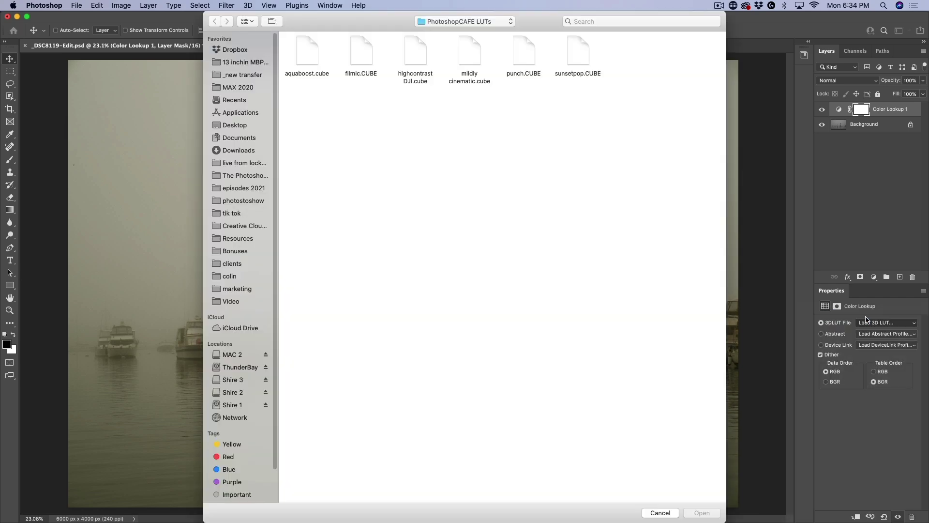
click(469, 57)
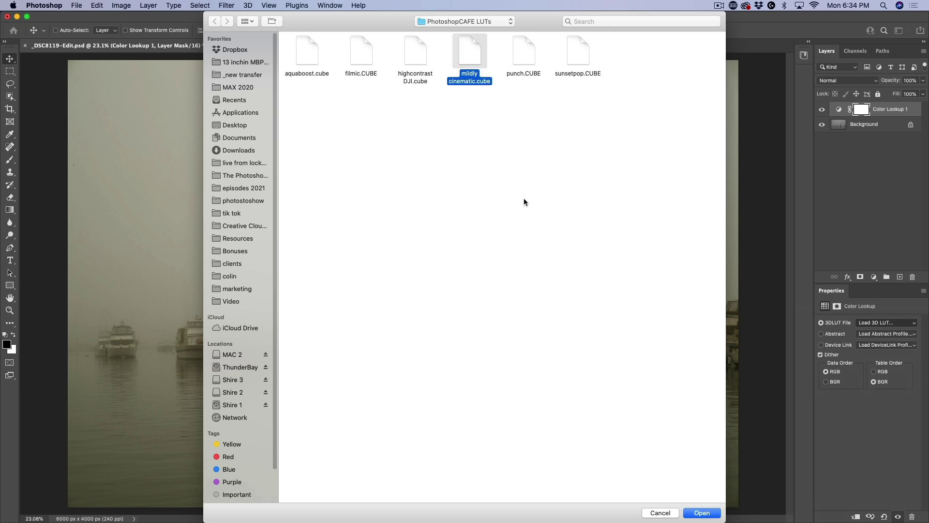
click(702, 513)
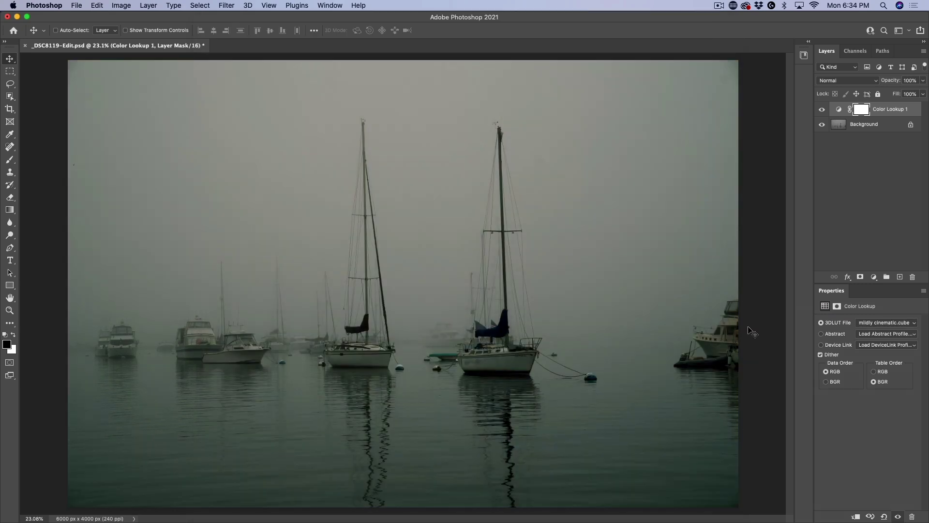
click(821, 111)
click(822, 111)
click(869, 327)
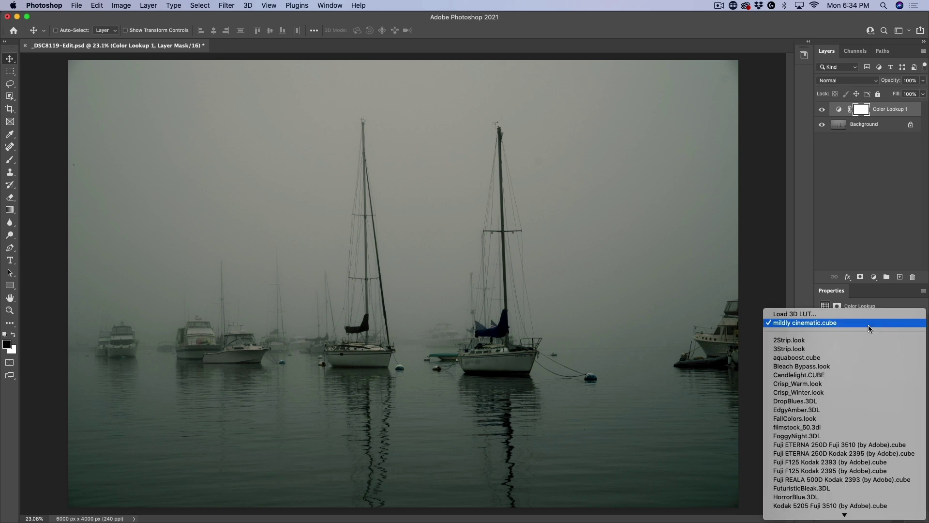
scroll(847, 500, down, 2)
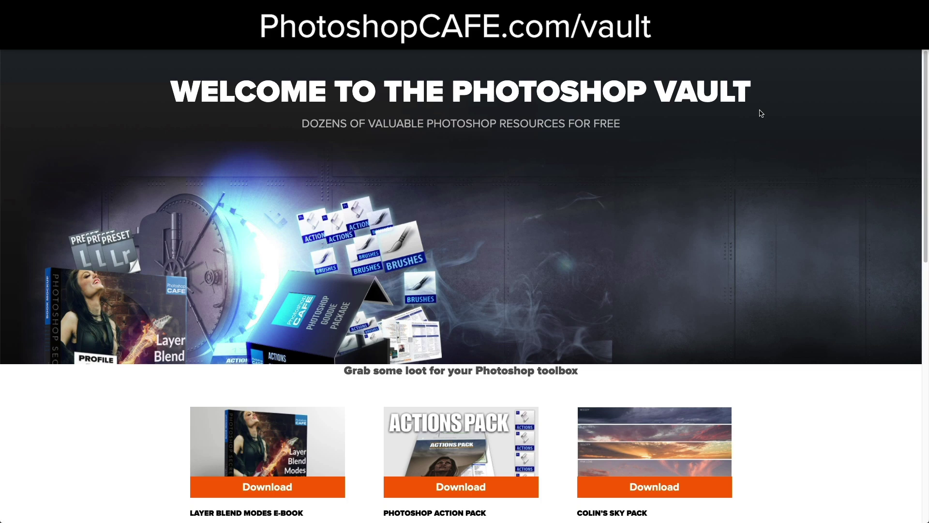
Scroll the PhotoshopCAFE vault page down to the Color Grading LUTs download card
scroll(730, 129, down, 4)
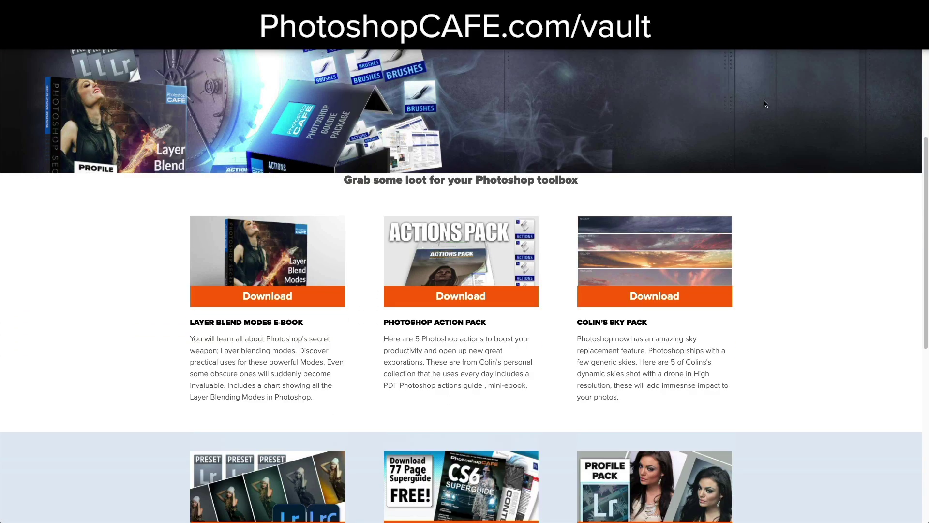
scroll(768, 114, down, 1)
scroll(669, 212, down, 1)
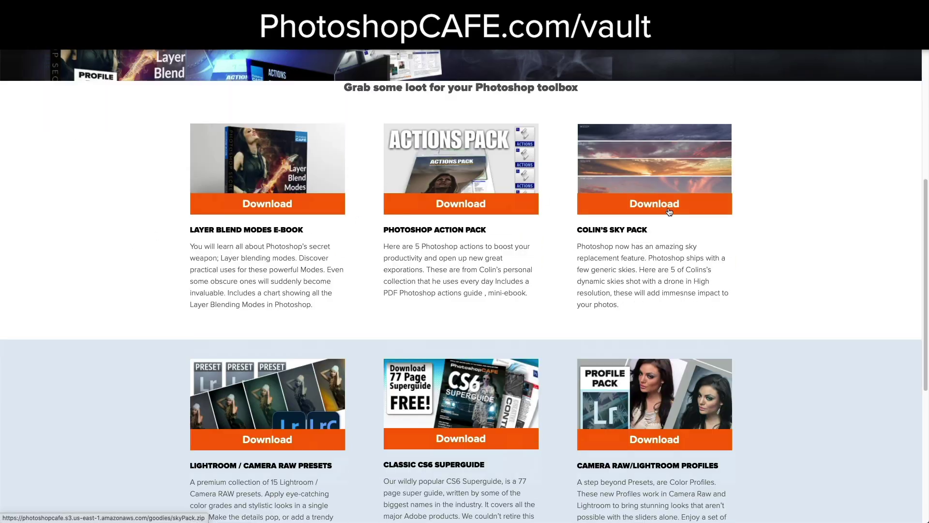
scroll(707, 214, down, 1)
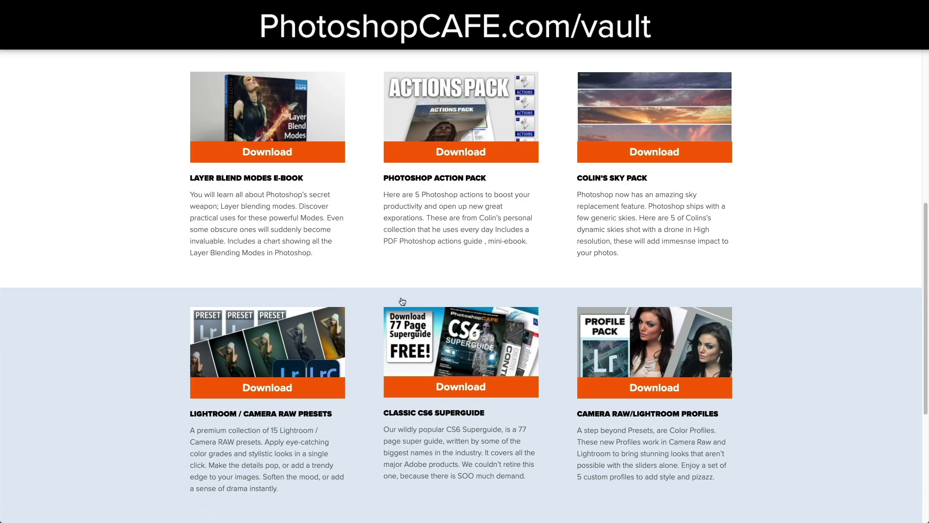
scroll(522, 282, down, 3)
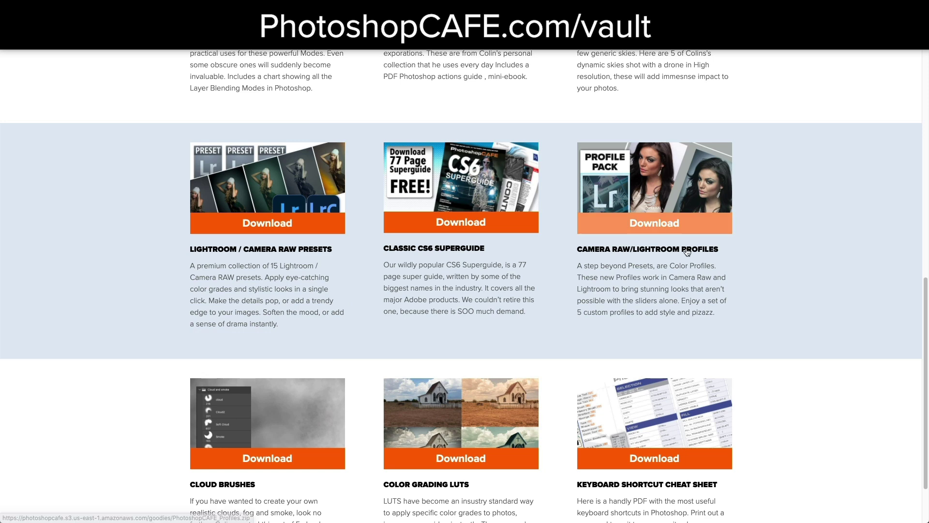
scroll(787, 326, down, 2)
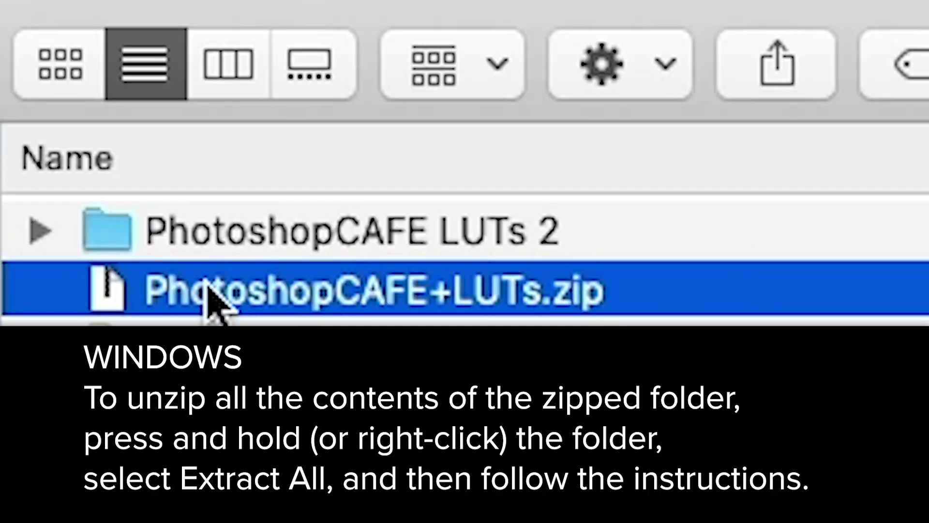
Unzip PhotoshopCAFE+LUTs.zip and expand the PhotoshopCAFE LUTs 2 folder
double_click(213, 298)
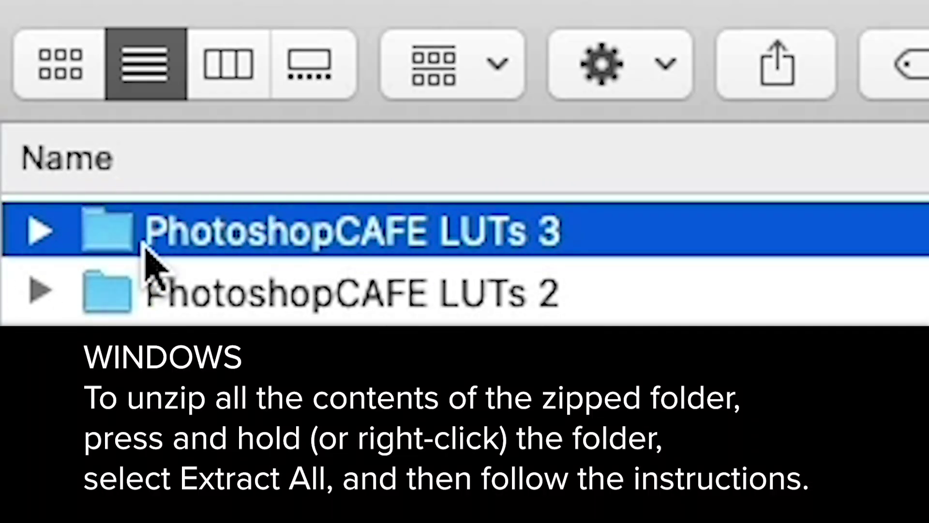
click(37, 289)
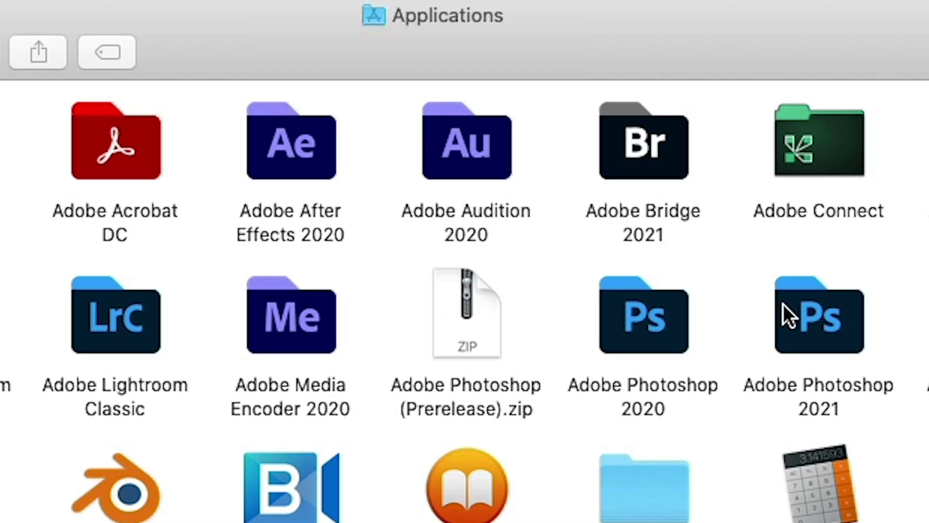
Open the Presets > 3DLUTs folder inside Adobe Photoshop 2021
double_click(825, 324)
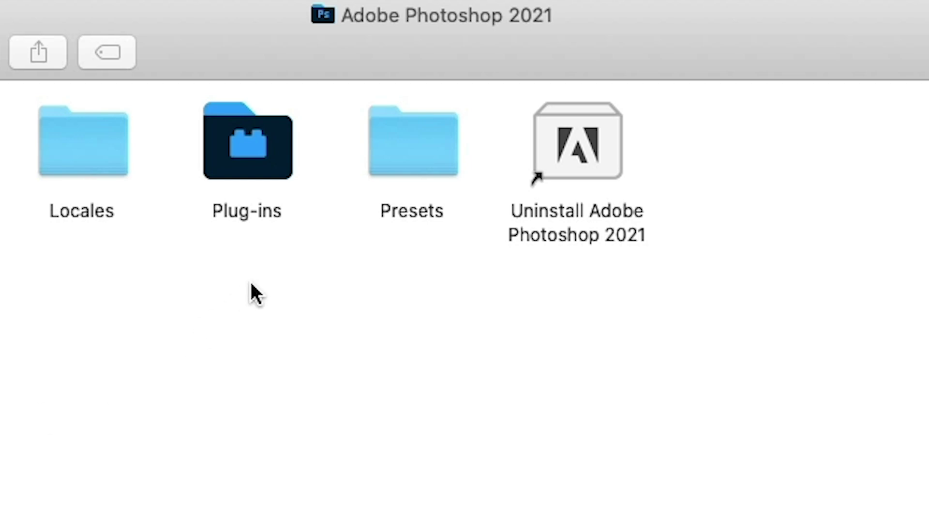
double_click(405, 169)
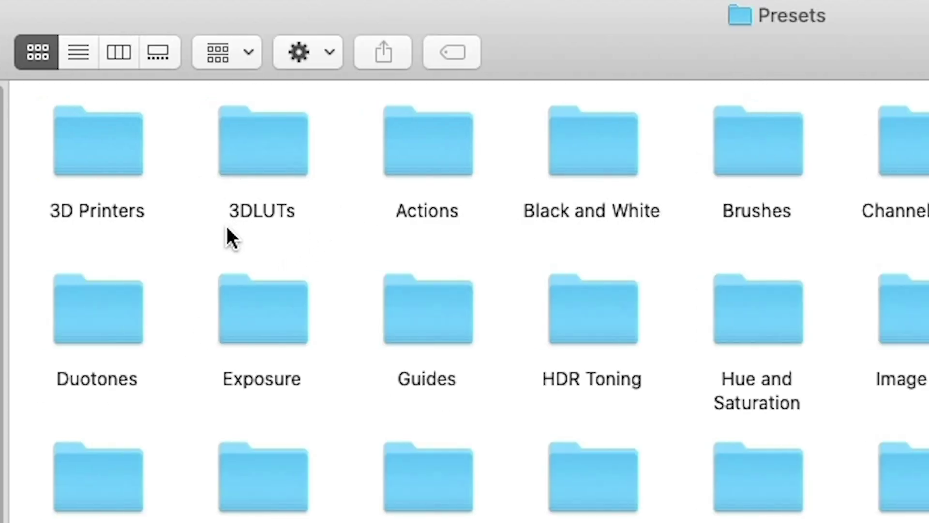
click(261, 168)
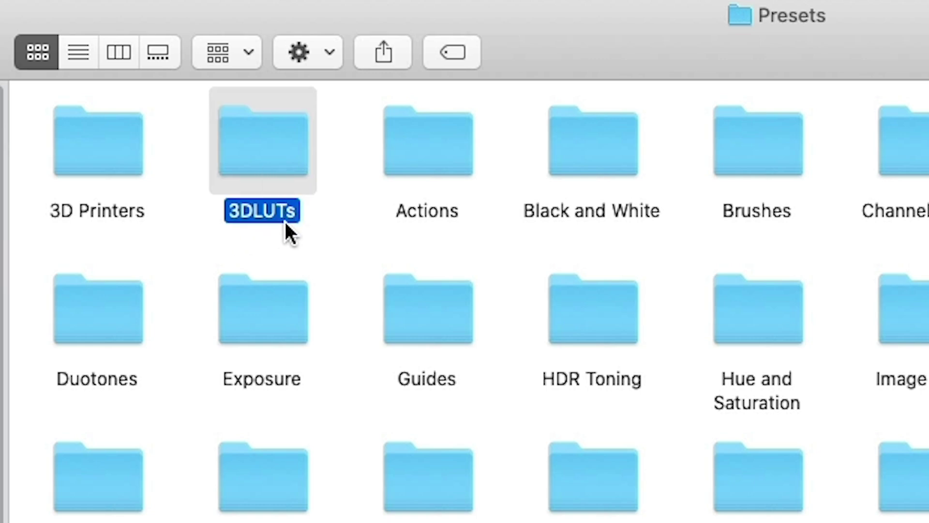
double_click(270, 165)
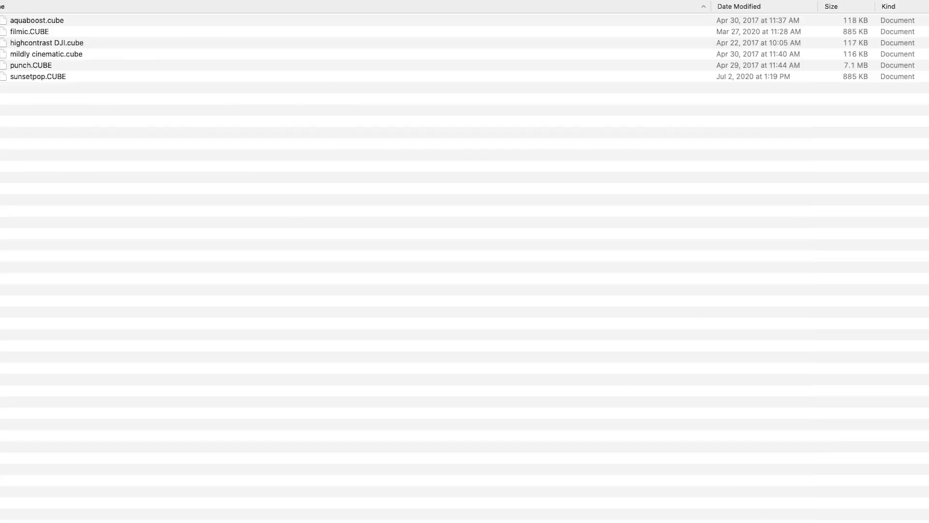
Select the filmic through sunsetpop LUT files plus aquaboost.cube in PhotoshopCAFE LUTs 2
drag(314, 103, 532, 320)
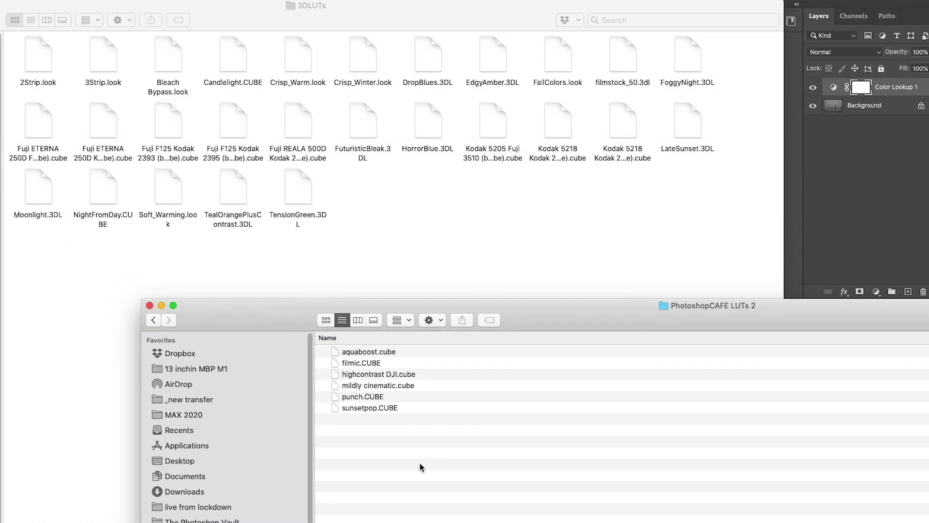
drag(419, 462, 396, 317)
shift+click(359, 353)
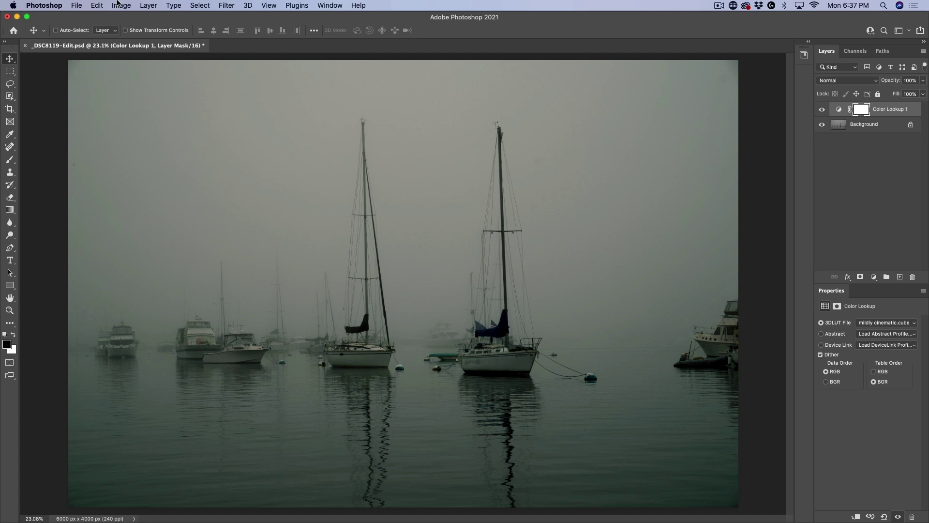
Restart Photoshop to load the new LUTs, then add a Color Lookup layer to _64A8889-Edit.psd
click(60, 5)
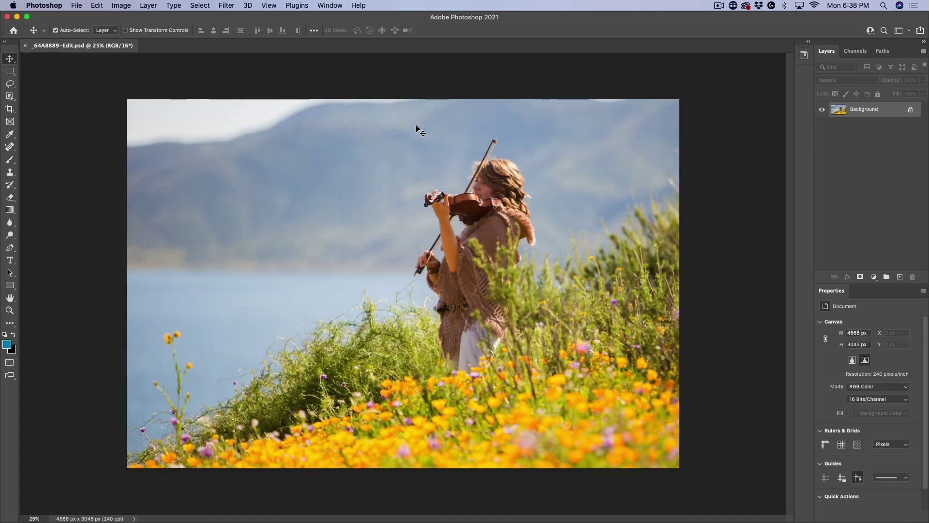
key(super+equal)
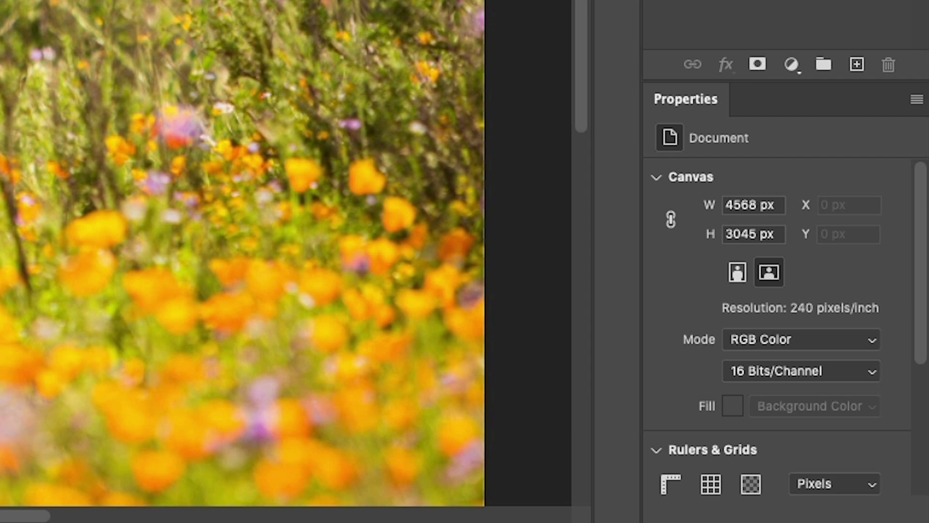
click(797, 58)
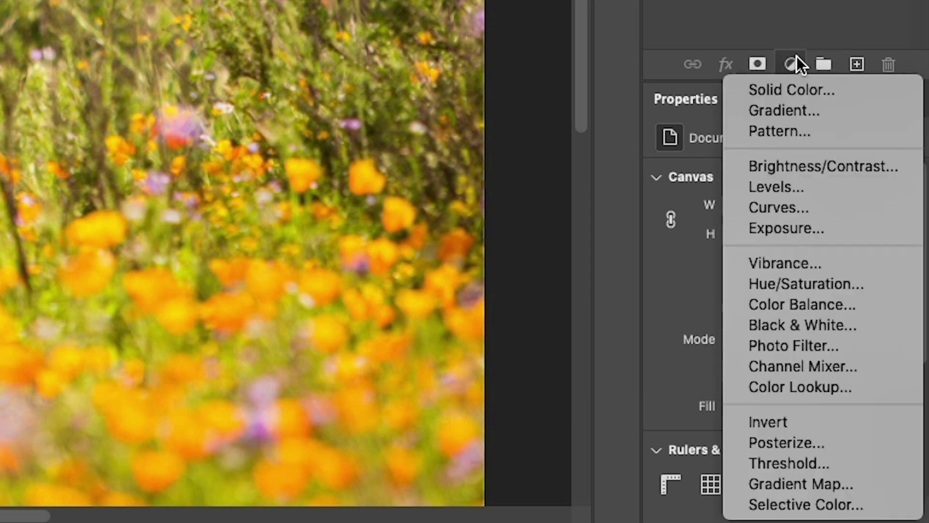
click(830, 384)
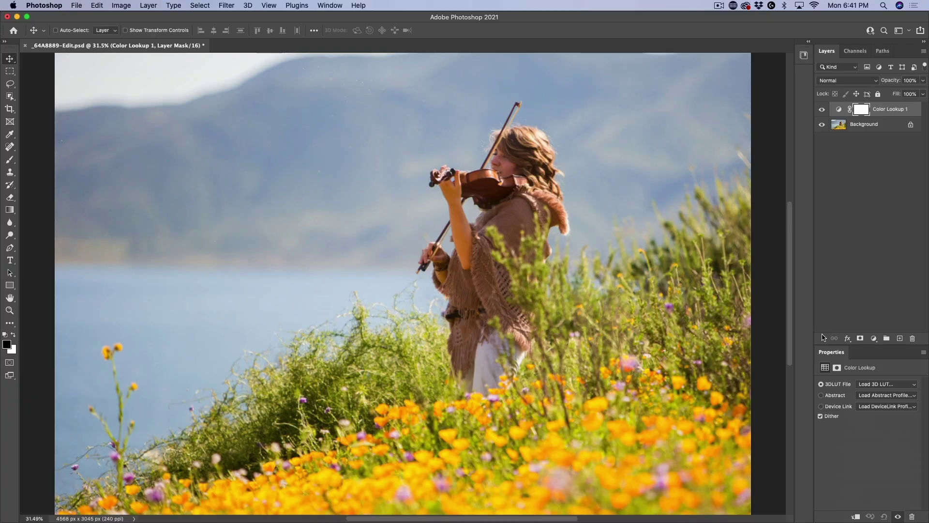
Float the Color Lookup properties over the canvas and load filmic.CUBE as the 3DLUT file
drag(830, 355, 73, 72)
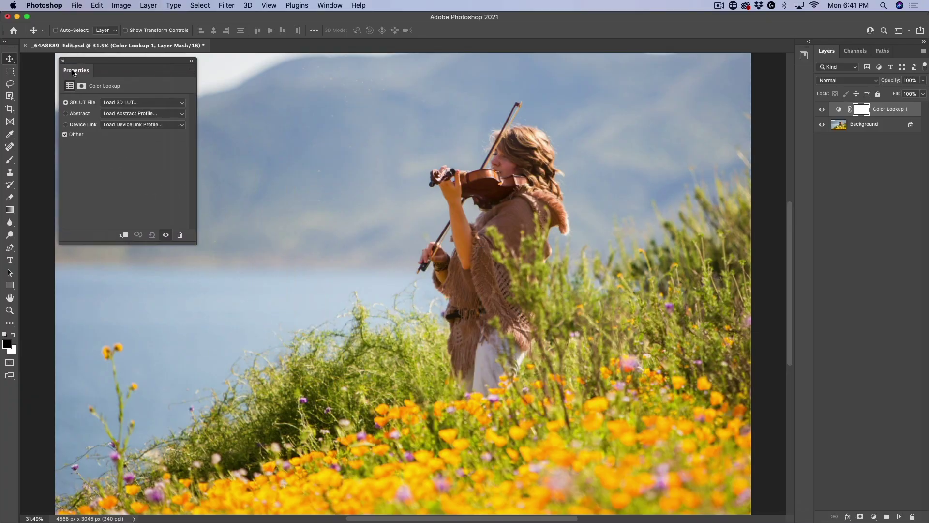
click(170, 103)
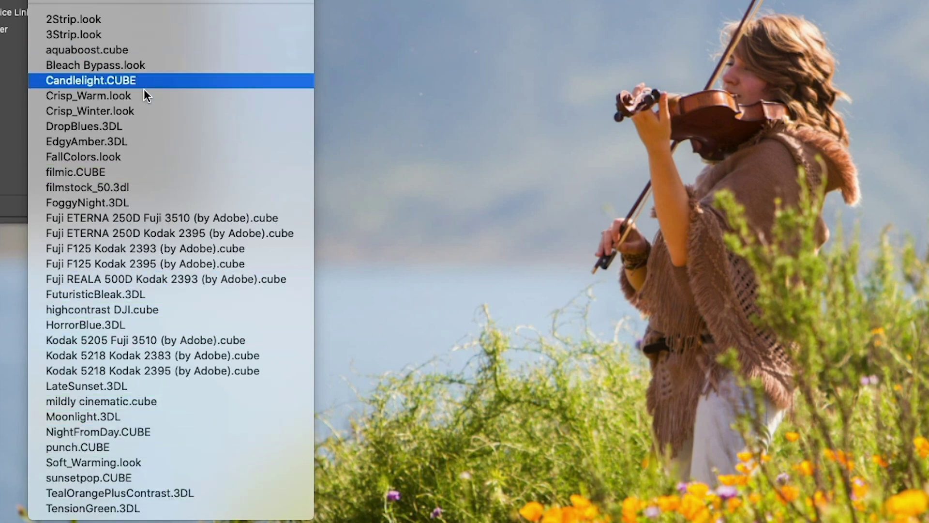
click(135, 171)
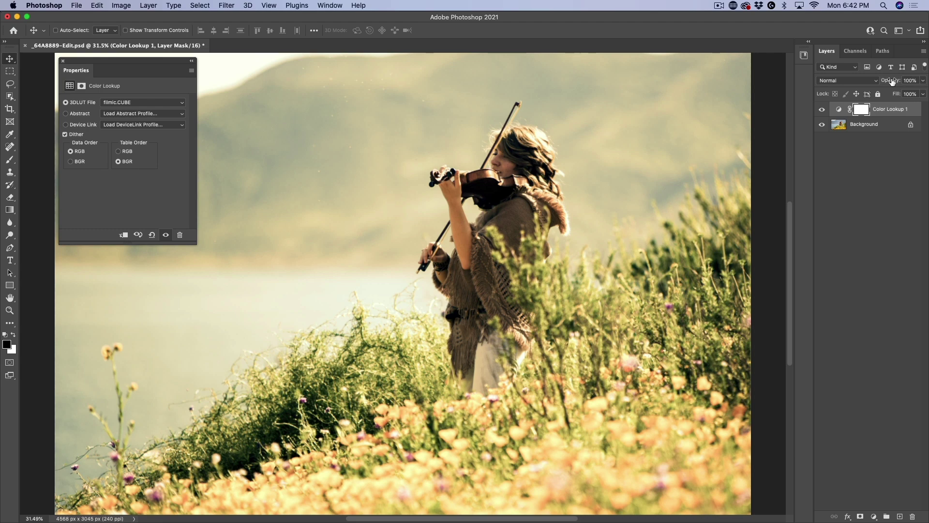
Lower the Color Lookup 1 layer's opacity to roughly half strength
drag(891, 81, 802, 85)
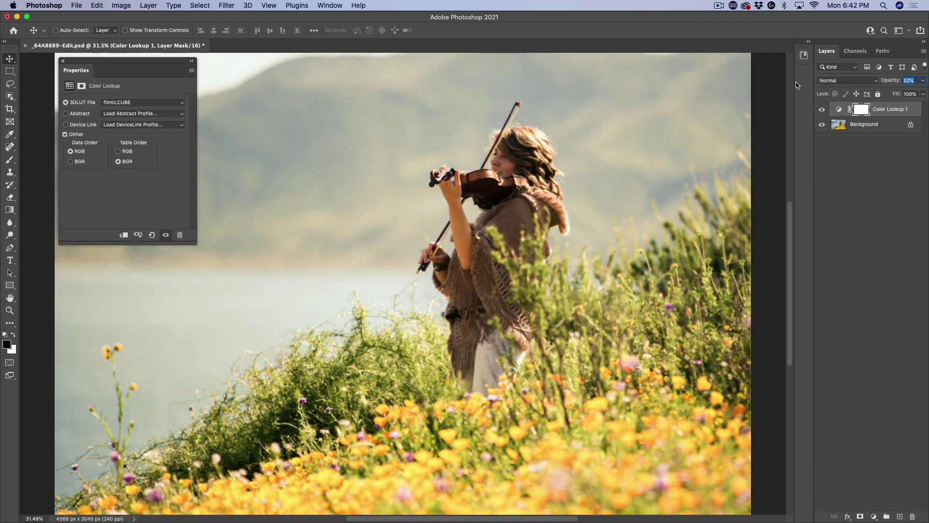